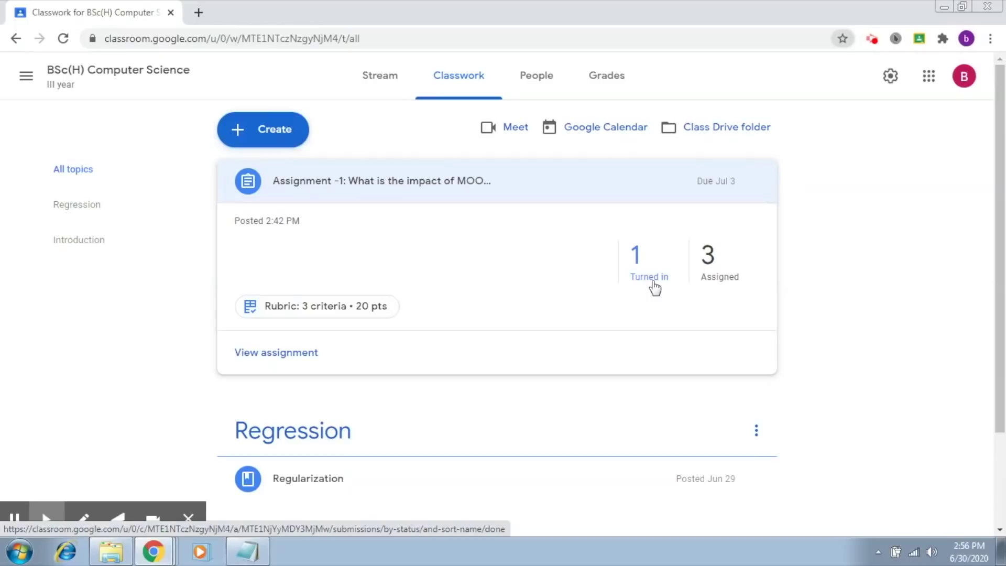
- Switch to the incognito window showing the student's view of Assignment -1
key("alt+Tab")
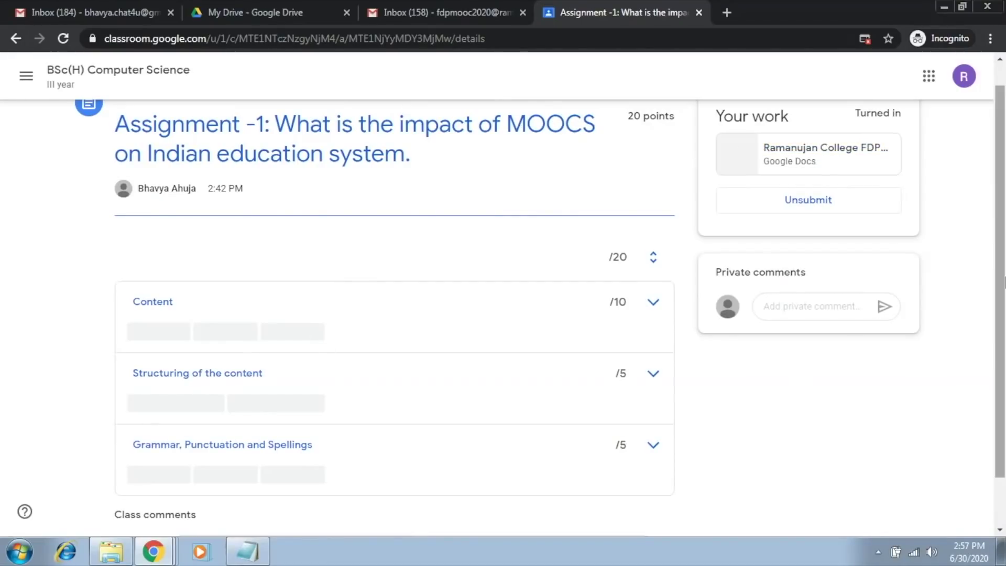
- As the student, expand the Content, Structuring and Grammar rubric criteria to read their rating levels
scroll(1004, 298, "down", 1)
scroll(1004, 298, "down", 1)
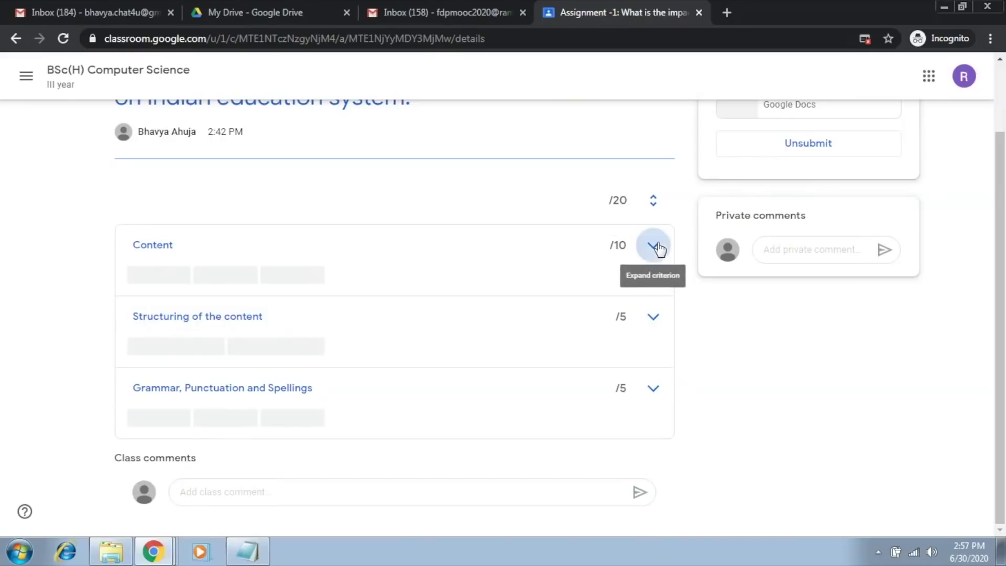
left_click(654, 246)
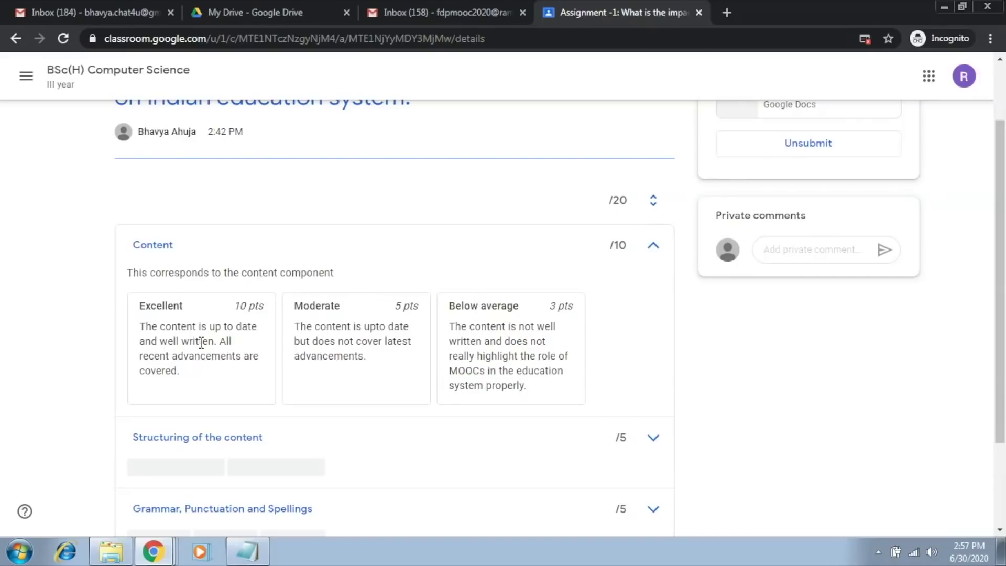
left_click(653, 443)
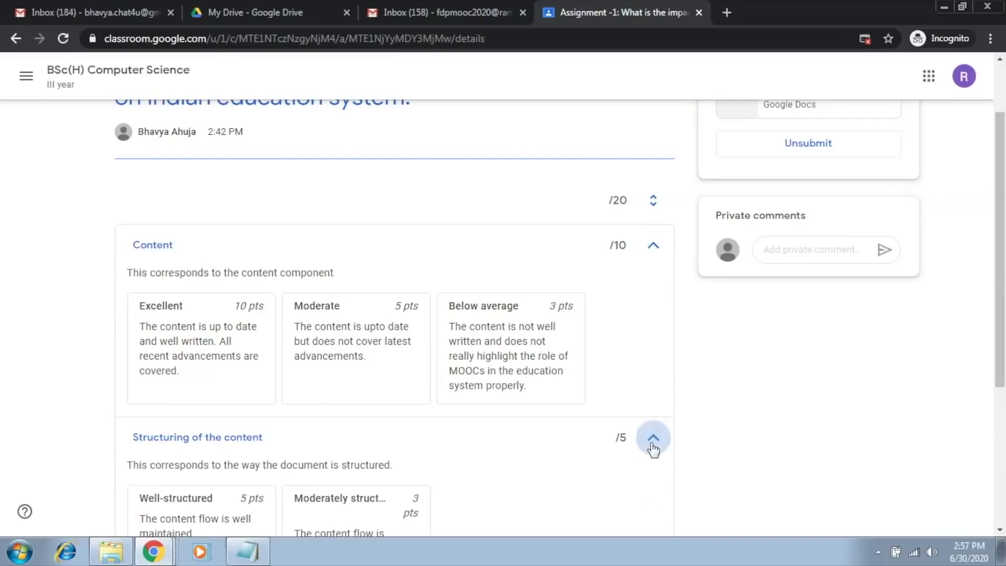
left_click_drag(1004, 275, 1004, 391)
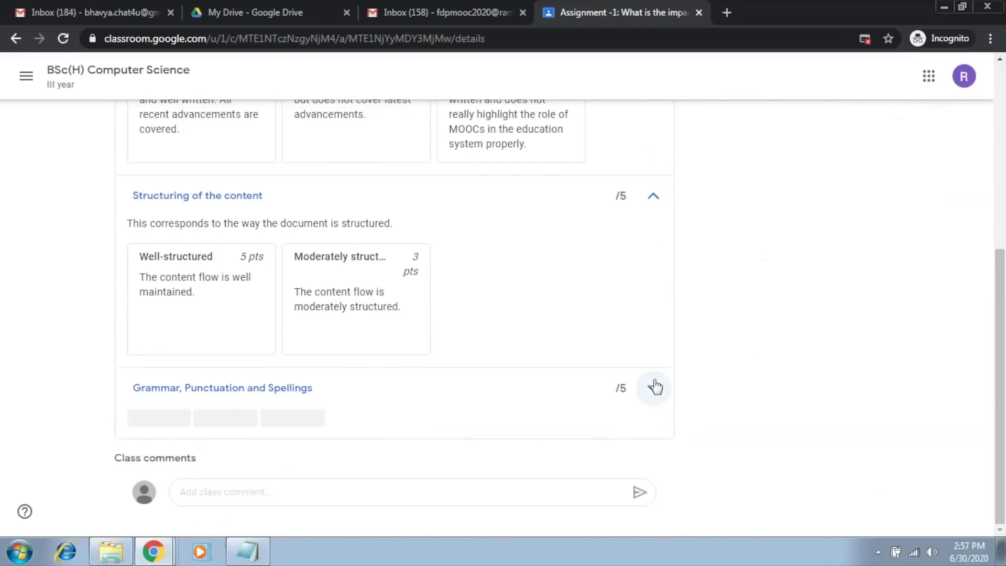
left_click(654, 389)
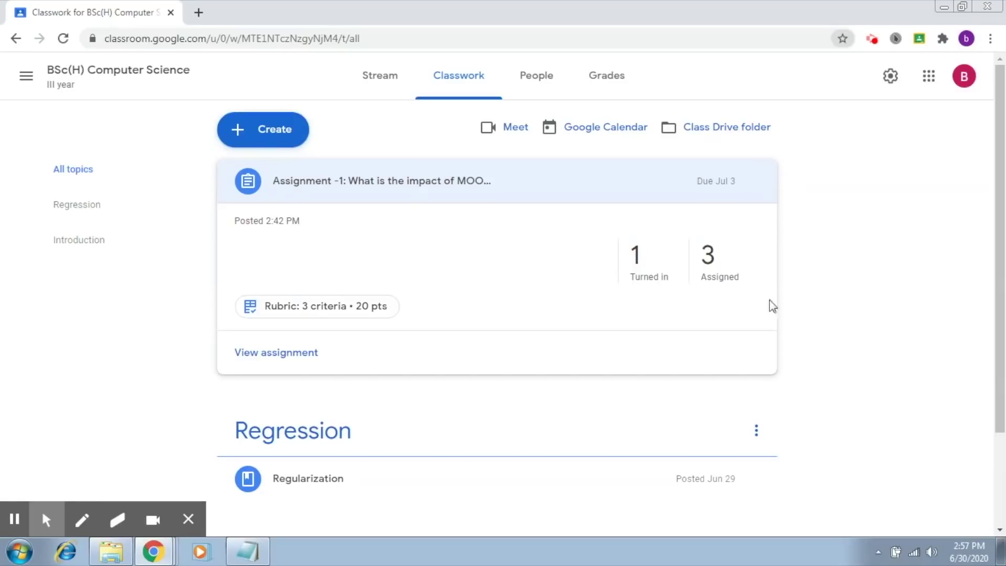
- Open the student's turned-in essay from '1 Turned in' and dismiss the new-window and history notices
left_click(648, 265)
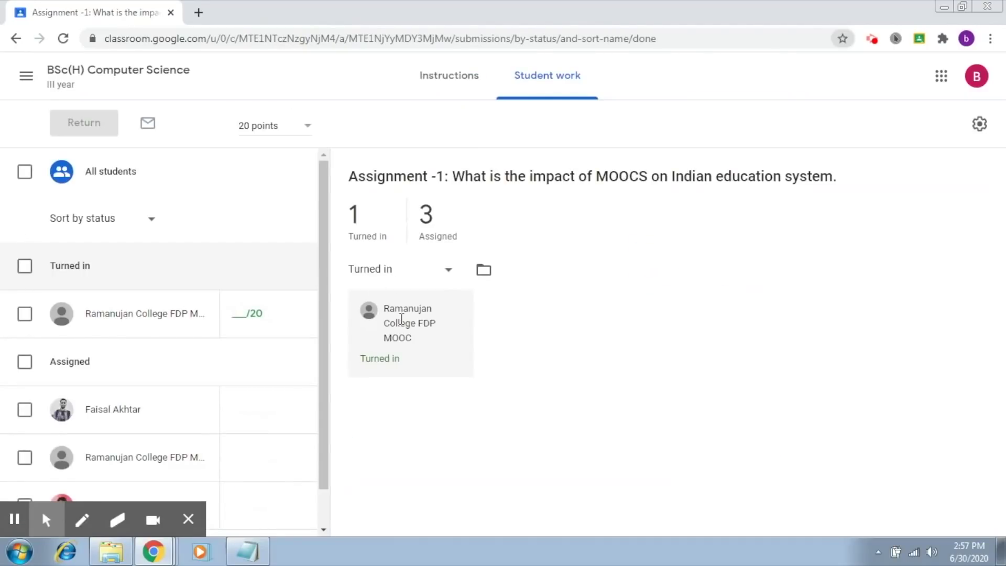
left_click(403, 387)
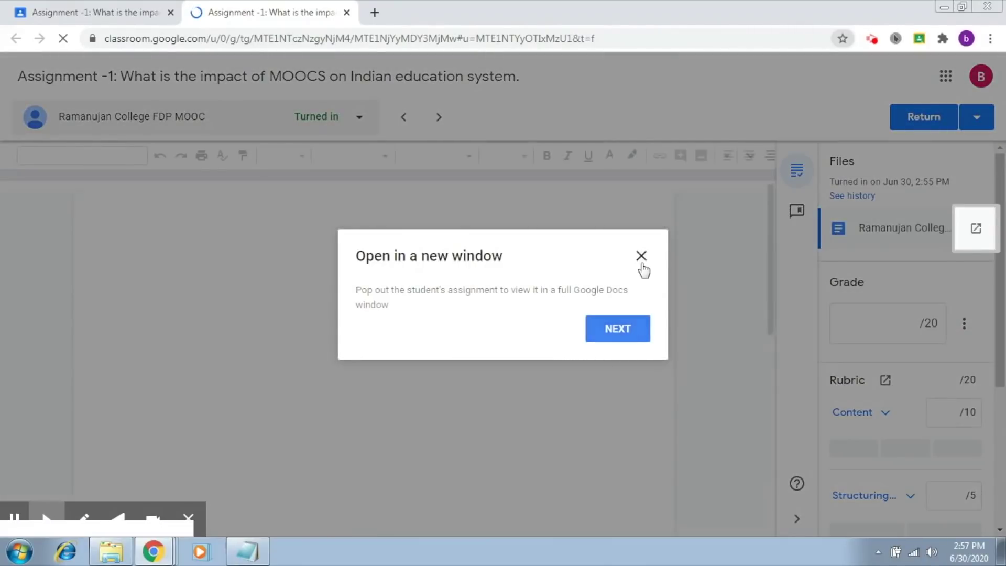
left_click(641, 256)
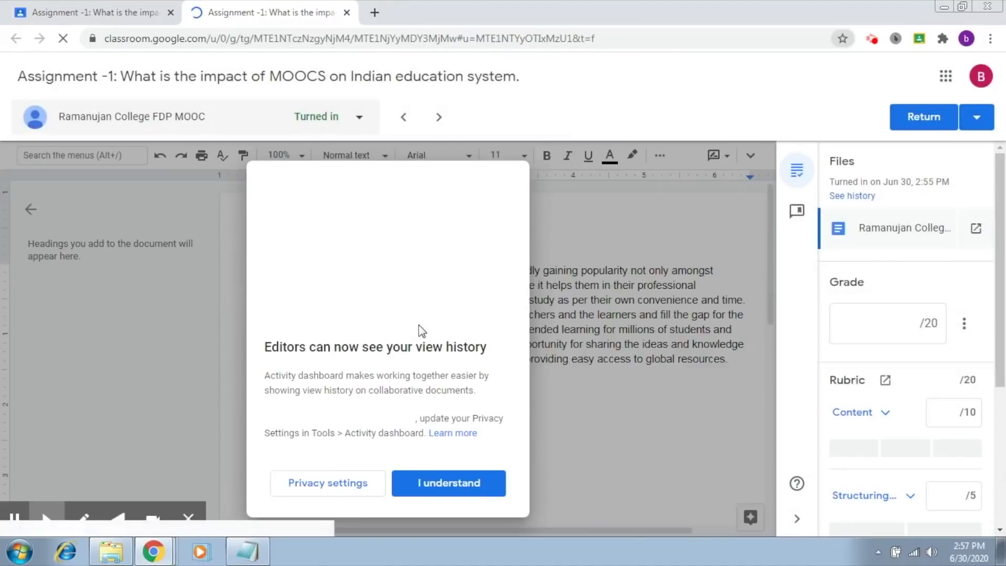
left_click(436, 481)
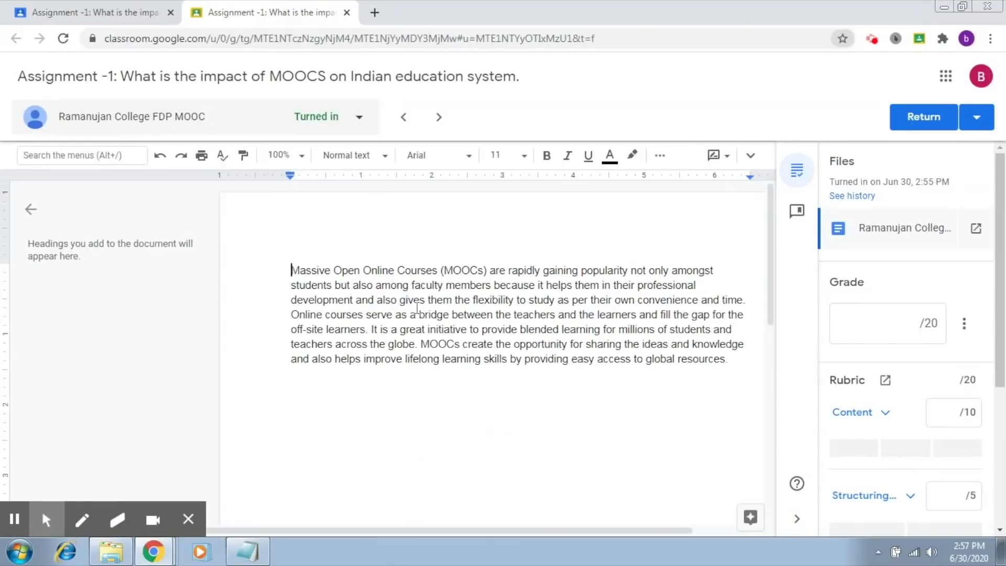
- Close the headings outline and expand the rubric's Content criterion (Excellent 10, Moderate 5, Below average 3)
left_click(31, 209)
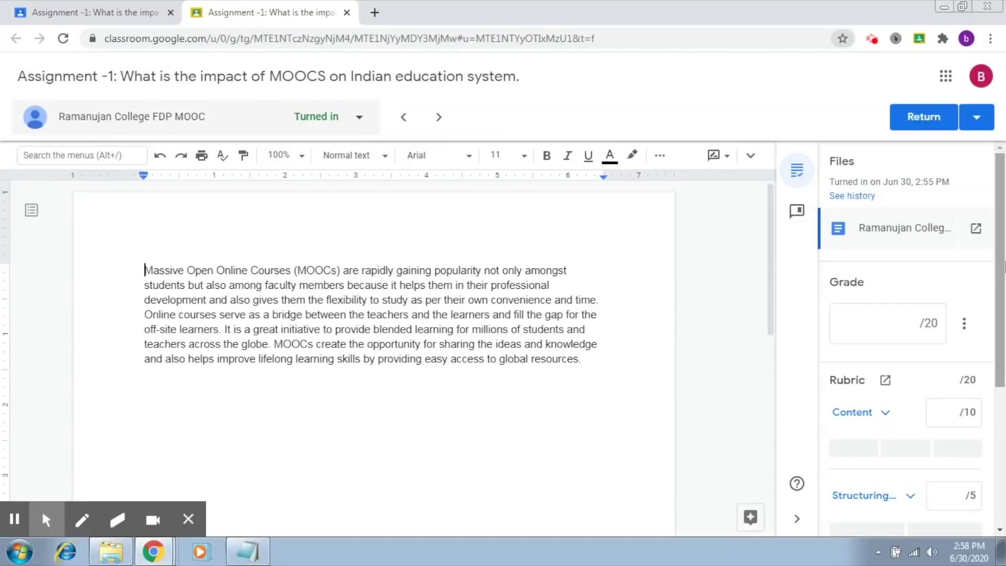
left_click_drag(1004, 268, 1005, 301)
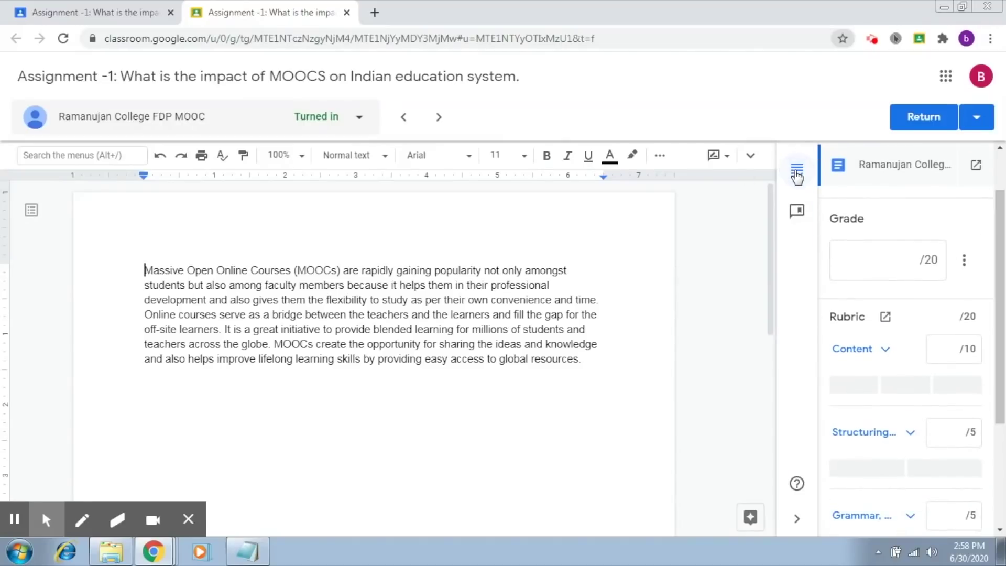
left_click(797, 177)
left_click_drag(1004, 317, 1005, 364)
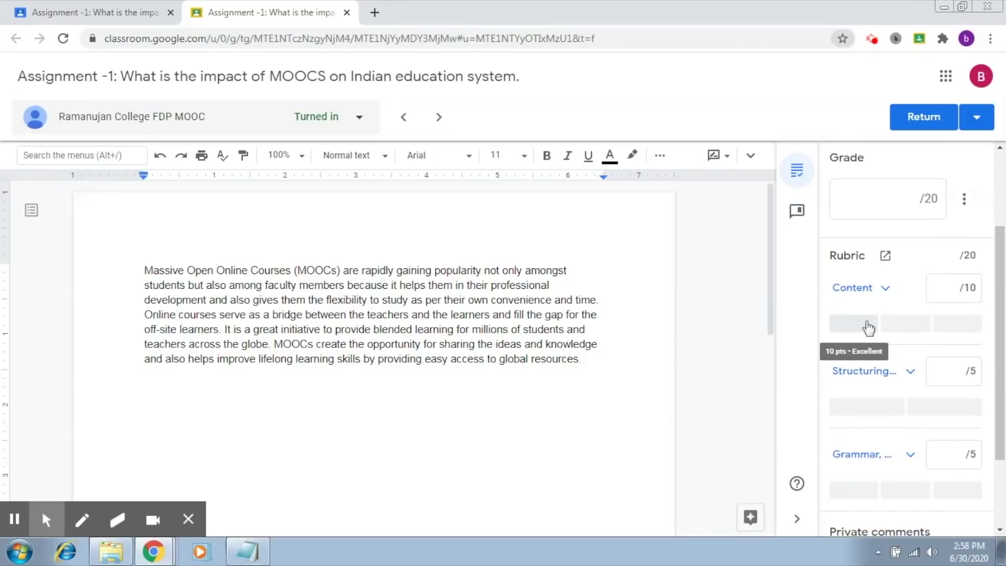
left_click(887, 291)
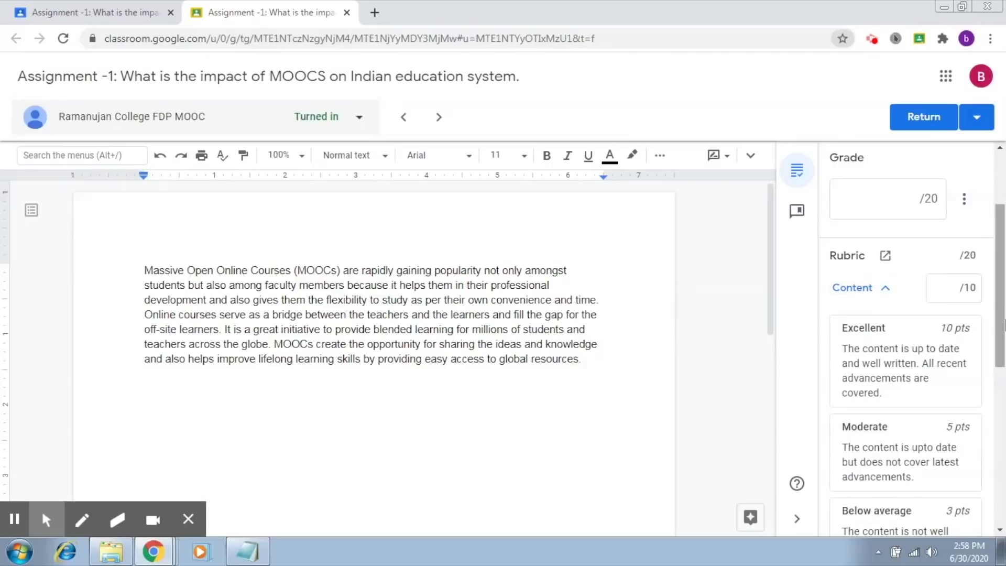
- Rate Content as Moderate for 5/10, then collapse the criterion
left_click_drag(1004, 325, 1005, 368)
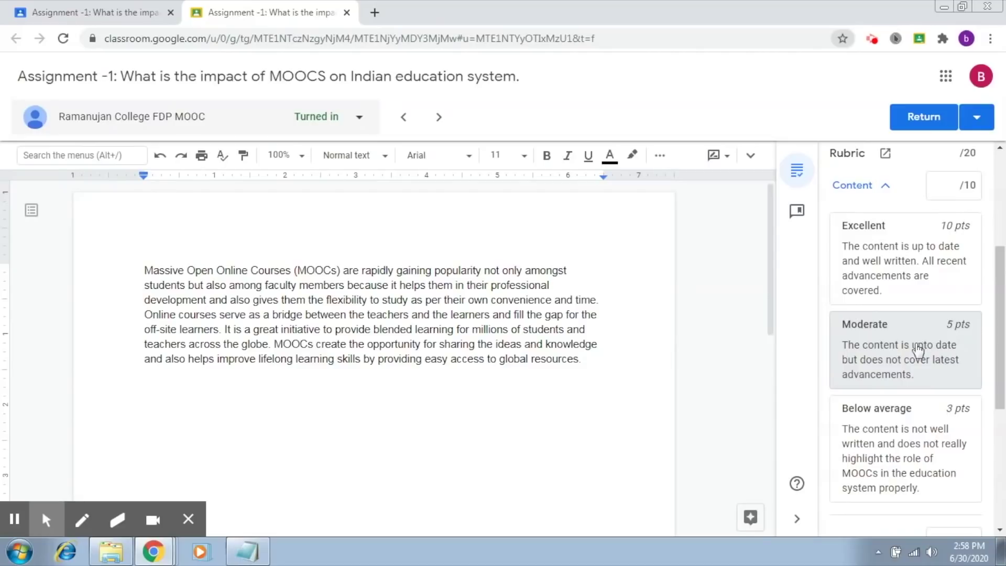
left_click(893, 341)
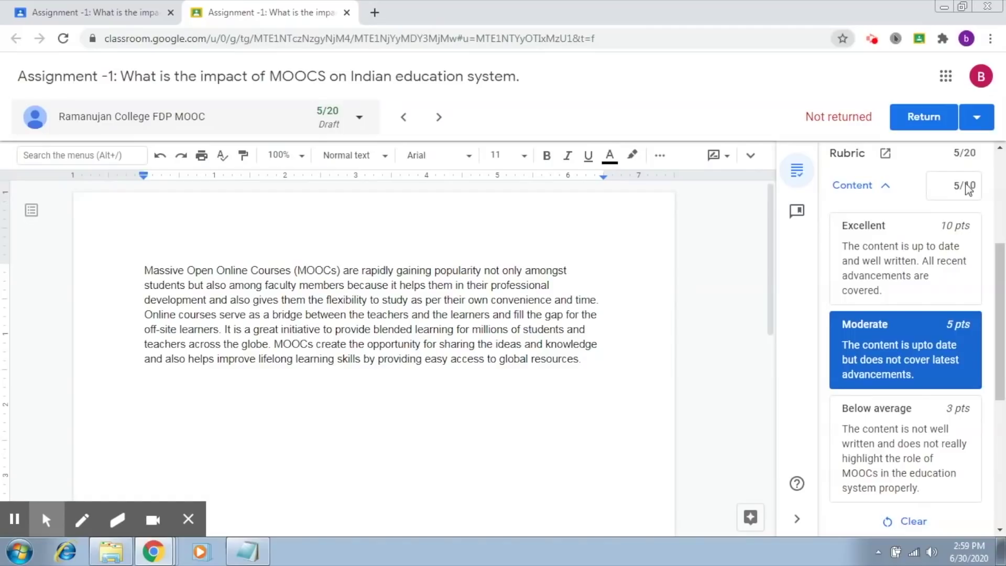
left_click(885, 188)
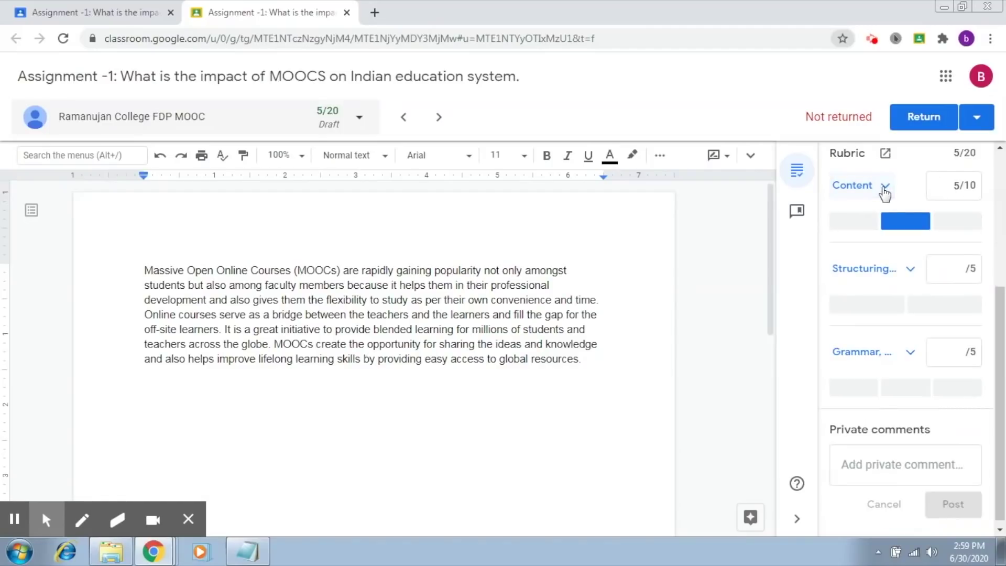
- Rate Structuring as Moderately structured (3/5) and Grammar as Excellent (5/5), totalling 13/20
left_click(909, 272)
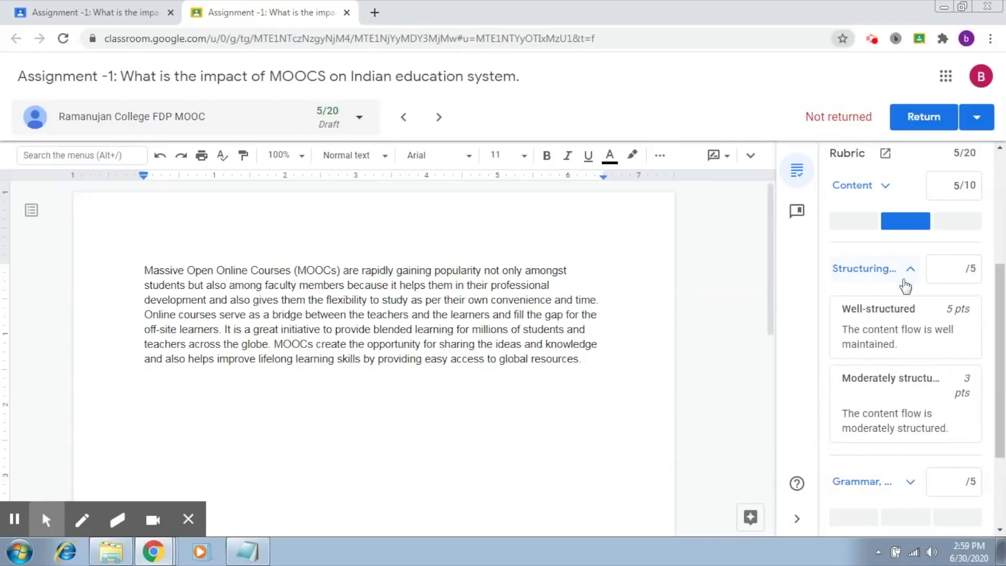
left_click(884, 417)
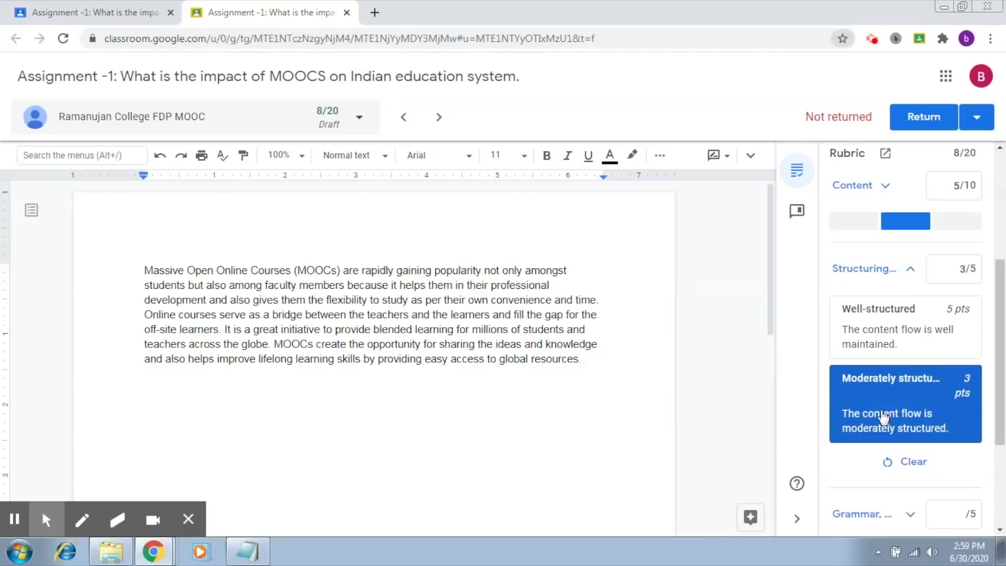
left_click_drag(1001, 308, 1004, 403)
left_click(911, 348)
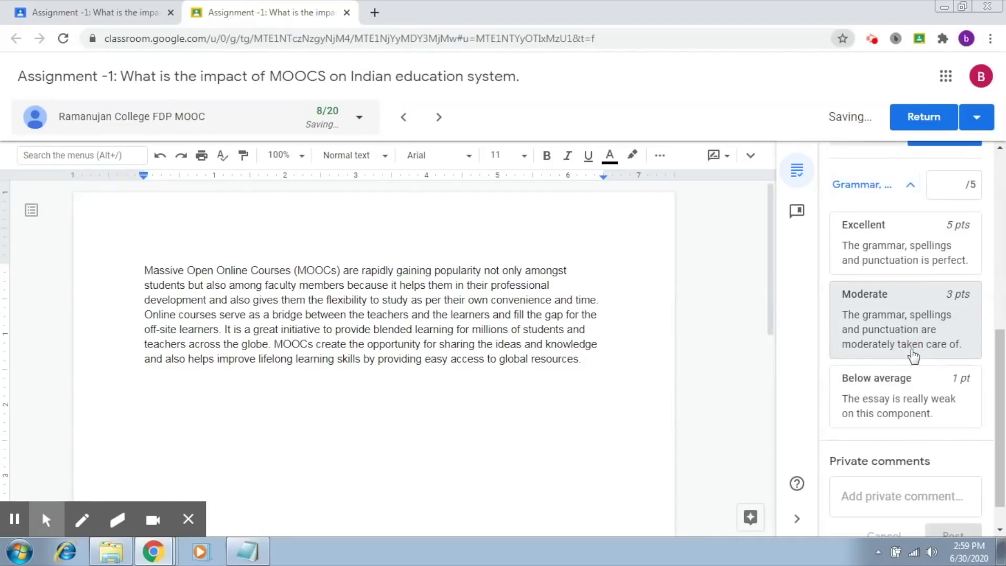
left_click(884, 266)
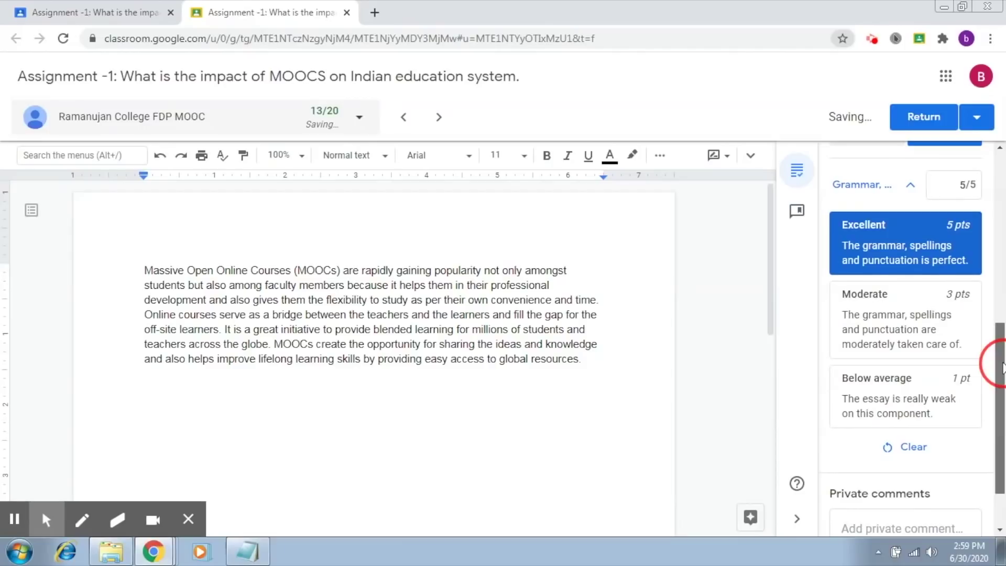
left_click_drag(1002, 368, 1003, 357)
left_click(910, 209)
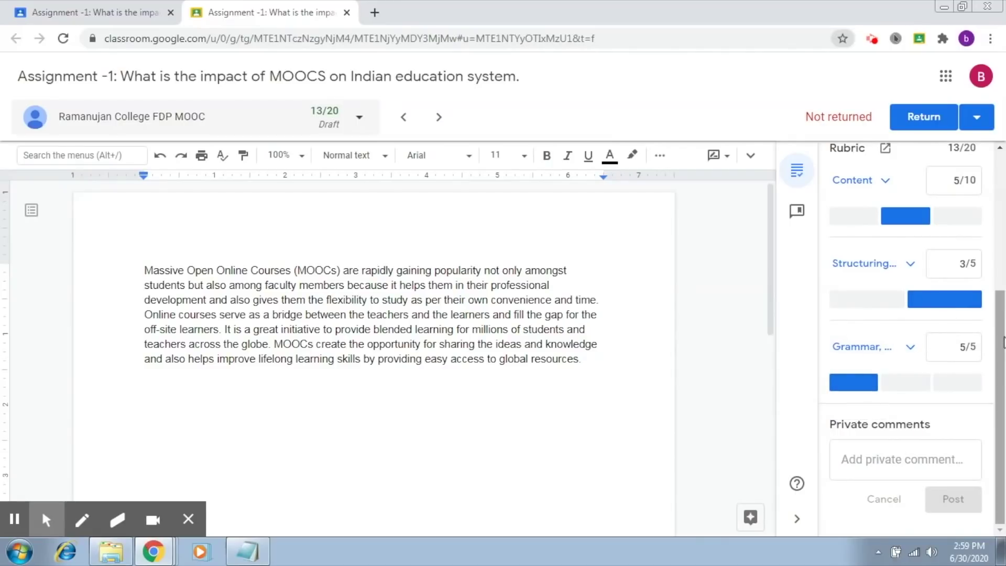
- Override the Content score from 5 to 7, raising the total to 15/20
left_click_drag(998, 347, 1004, 255)
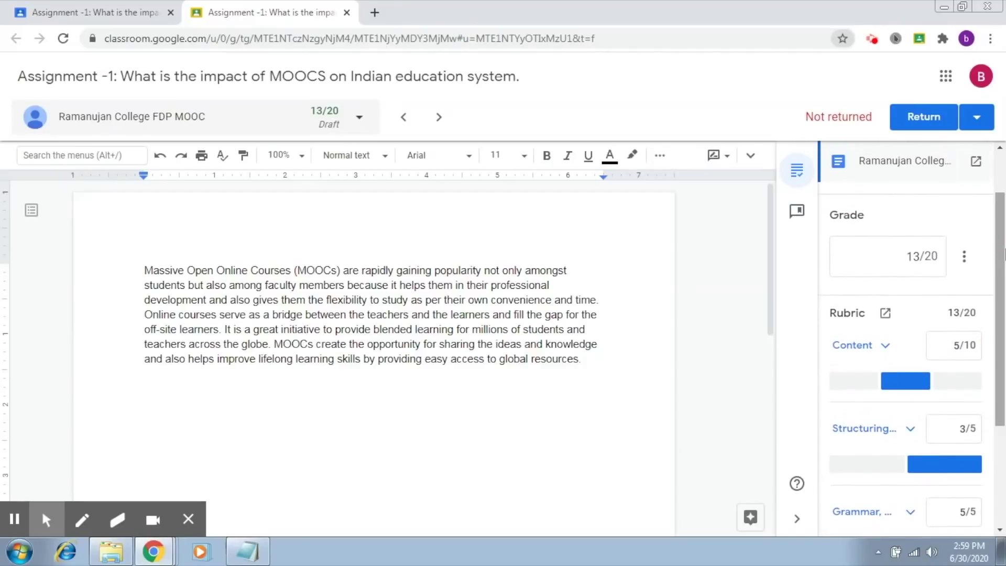
scroll(1004, 255, "down", 2)
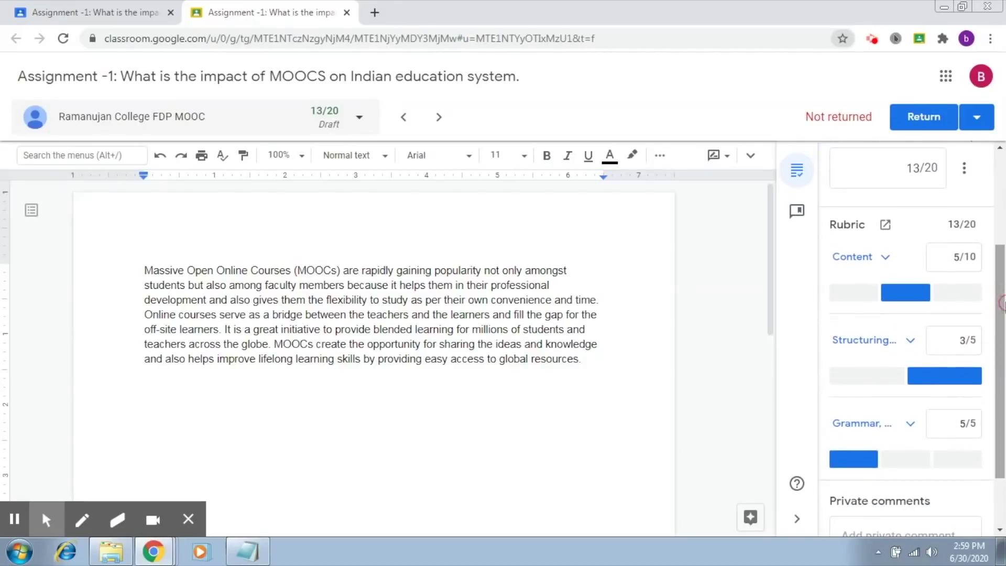
left_click(959, 257)
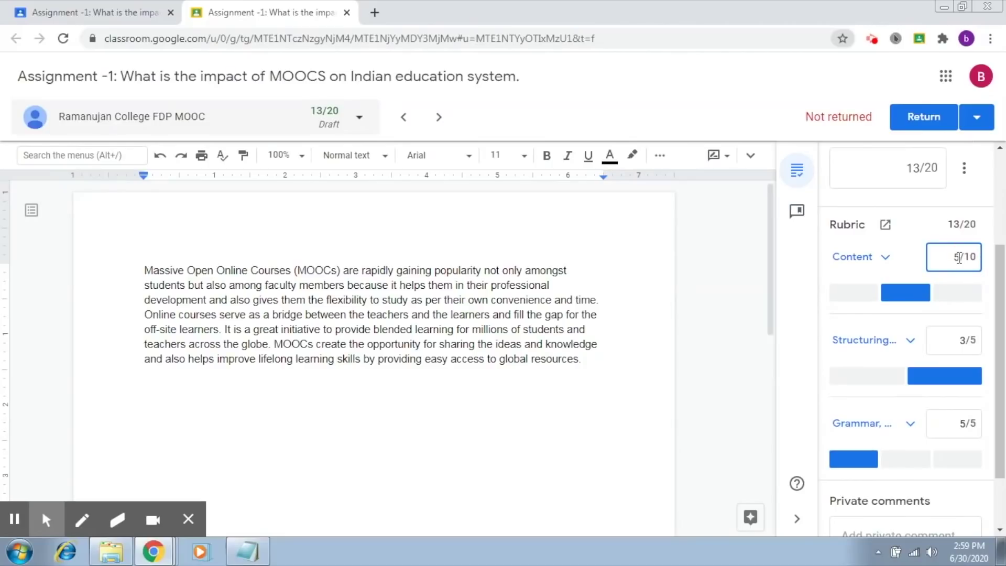
key("BackSpace")
type("7")
left_click(925, 219)
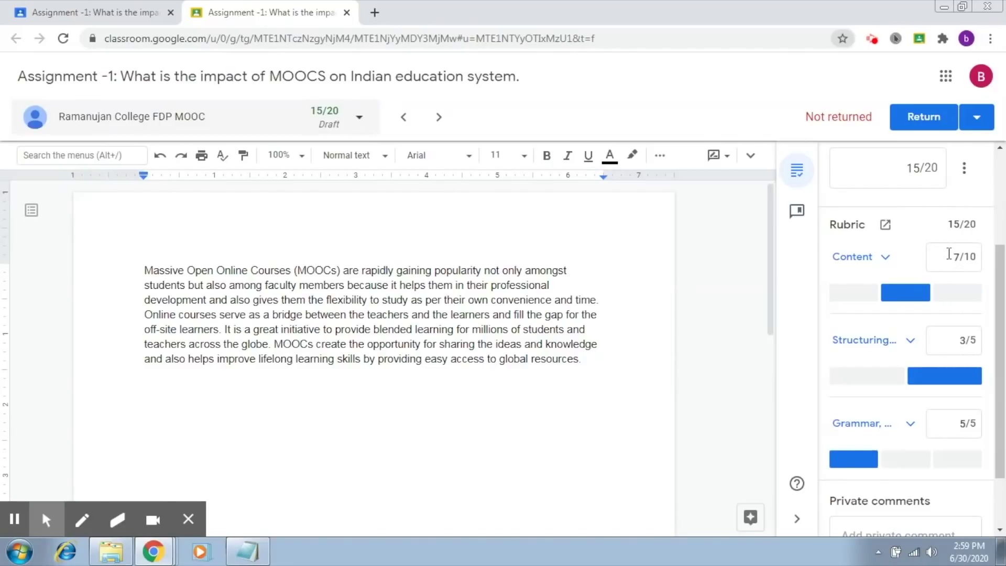
left_click_drag(1002, 312, 1005, 225)
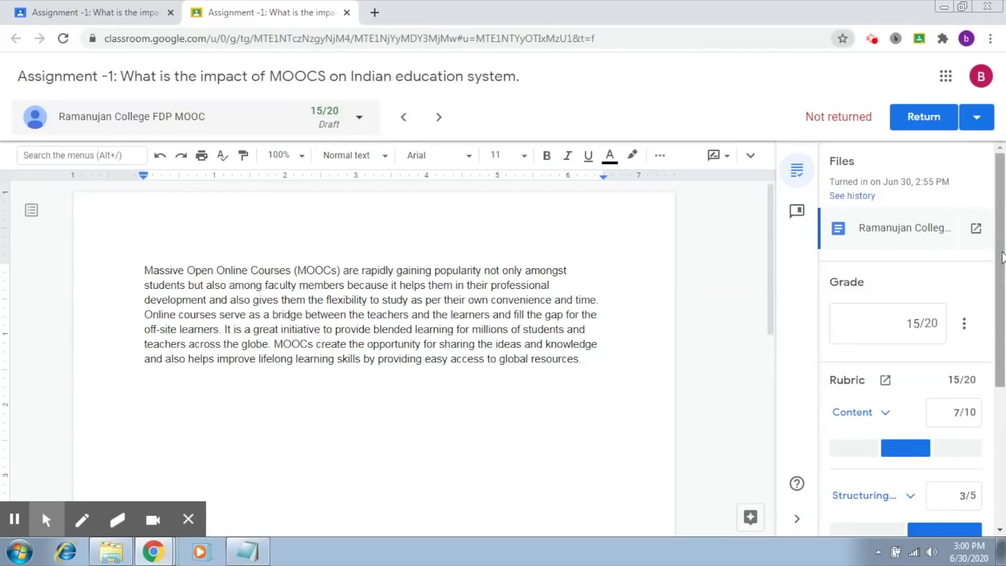
scroll(1001, 251, "down", 4)
- Keep the overall grade at 15/20, return the essay to the student, and switch to the student window
scroll(1001, 251, "up", 4)
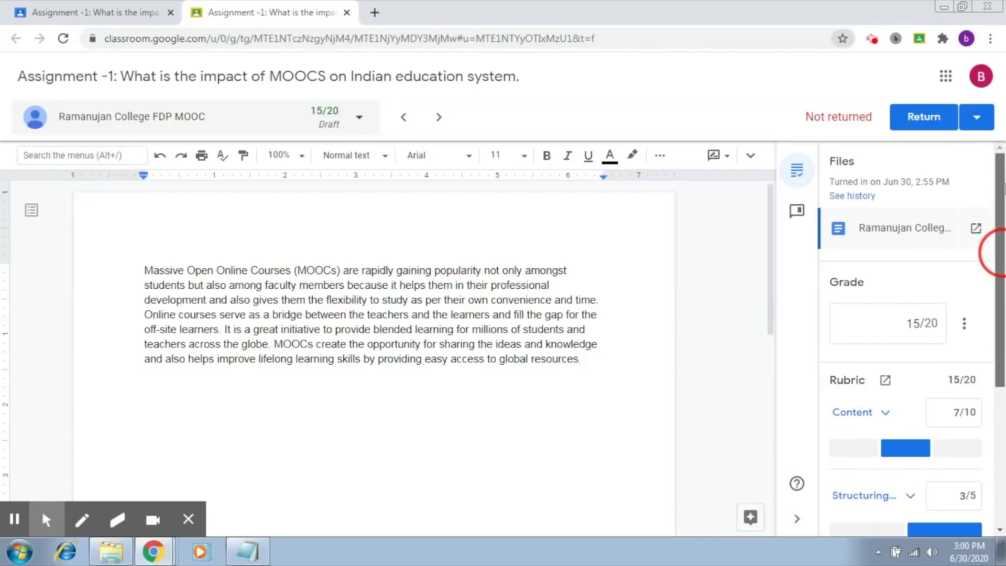
left_click(915, 325)
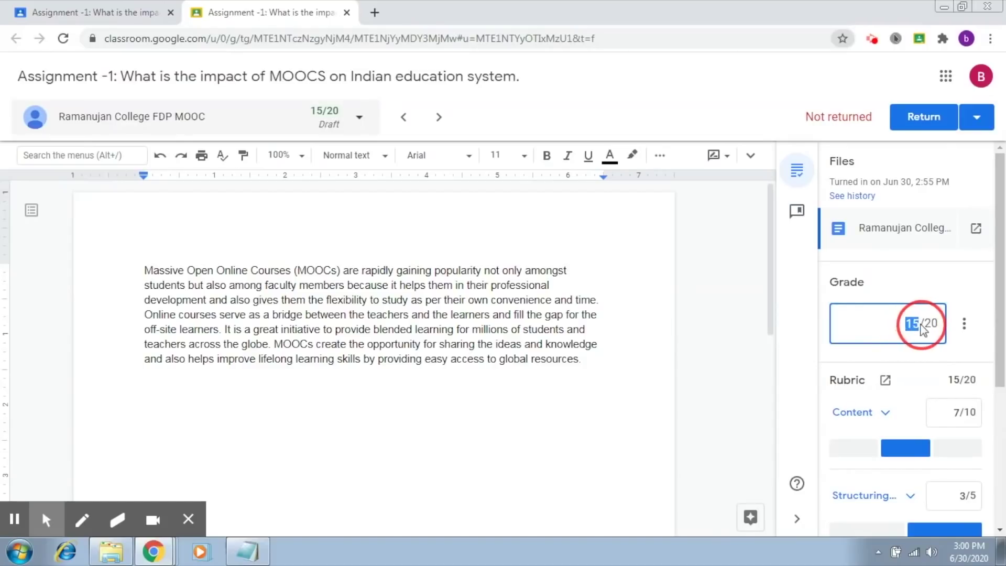
left_click(984, 287)
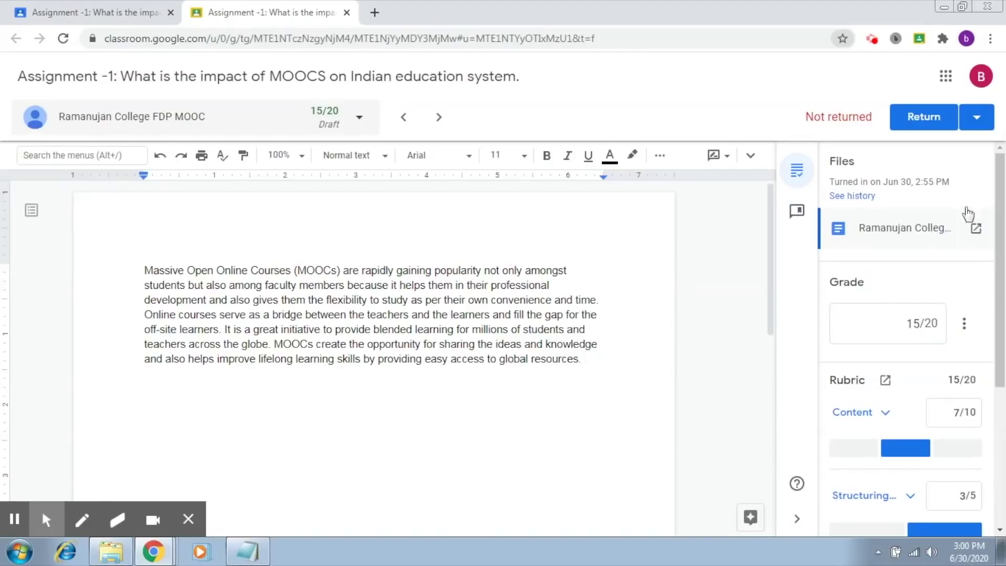
left_click(932, 120)
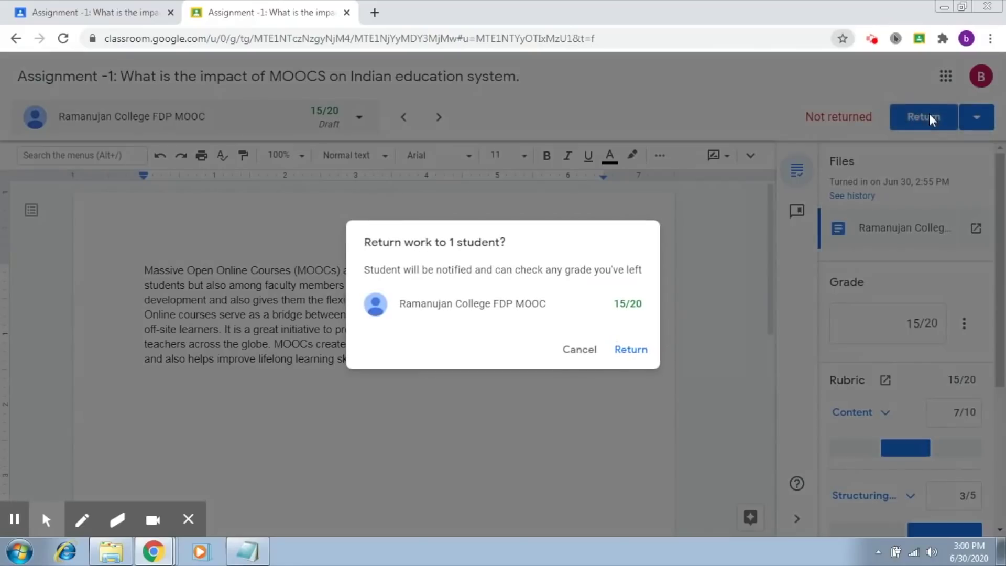
left_click(631, 352)
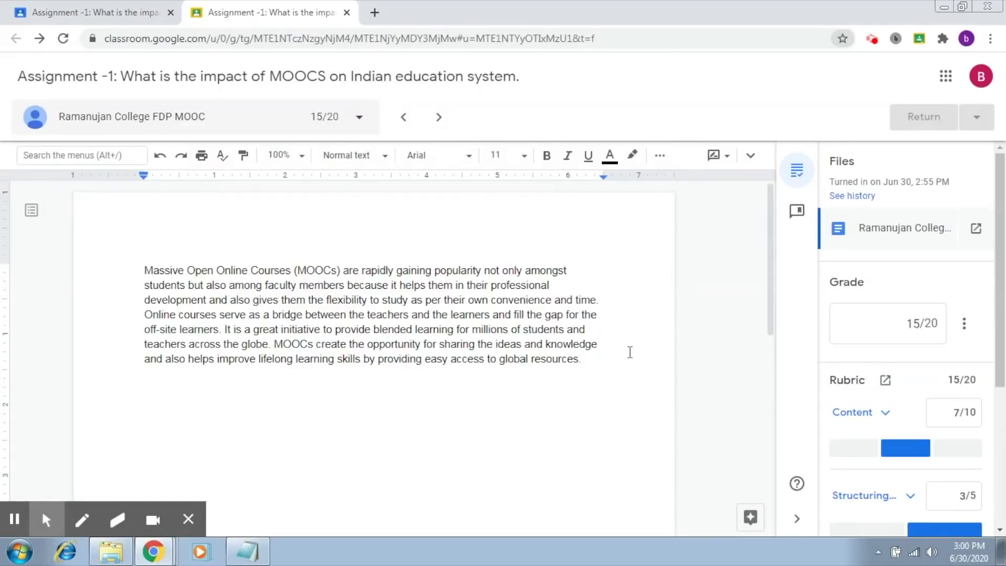
key("alt+Tab")
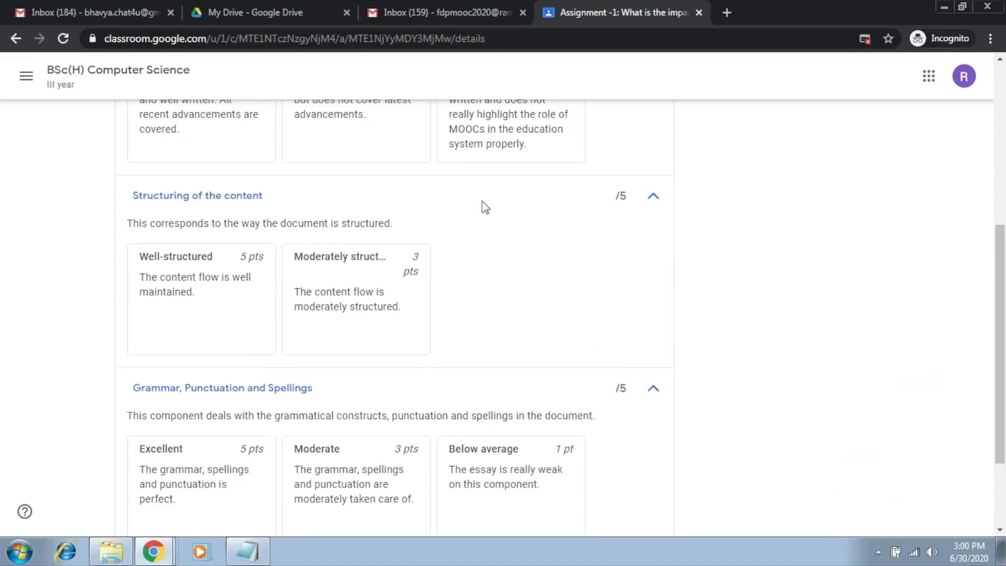
- Scroll the student's page to see Graded 15/20 with Content 7/10, Structuring 3/5, Grammar 5/5
left_click_drag(1001, 276, 1003, 117)
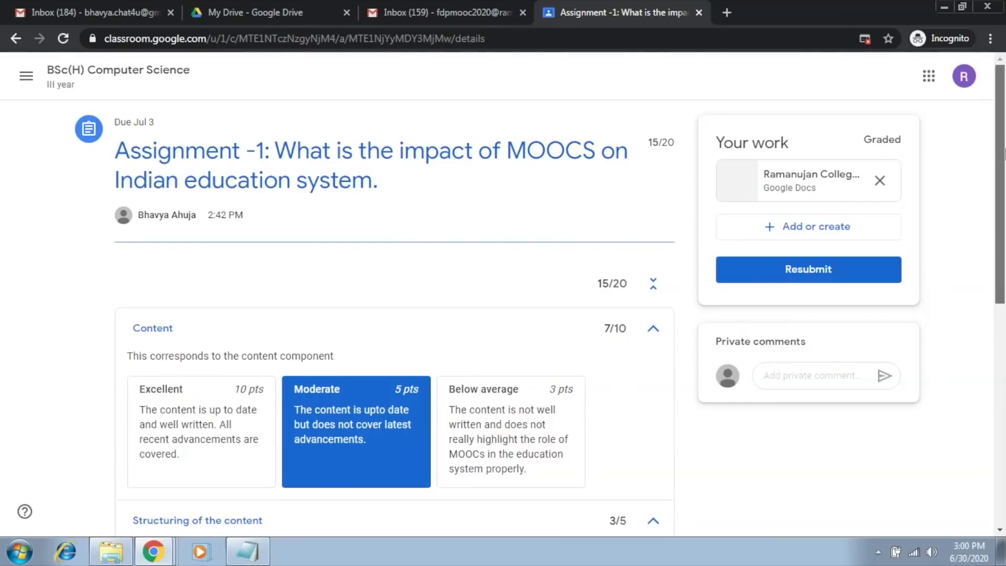
scroll(1004, 154, "down", 3)
scroll(1005, 157, "up", 3)
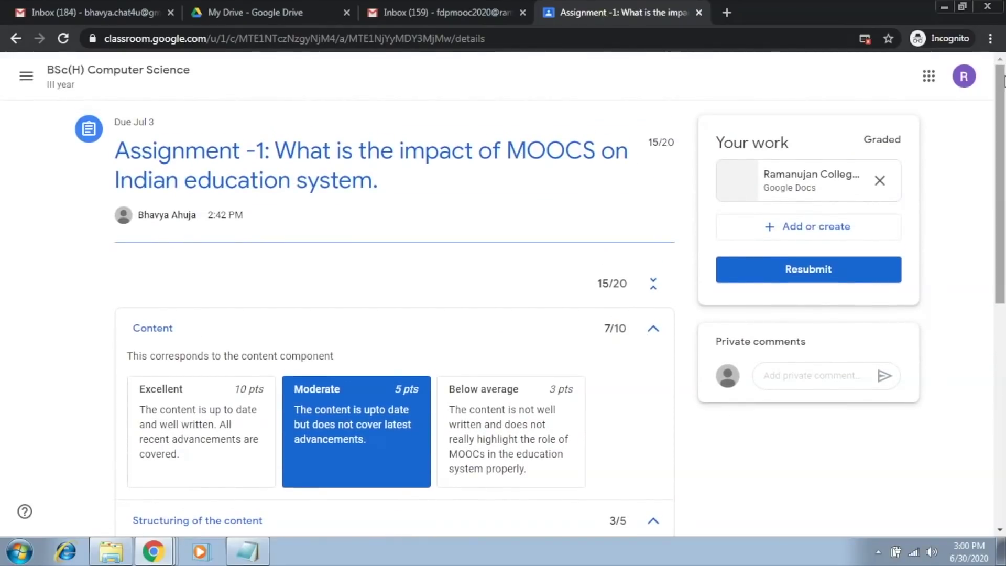
scroll(1004, 183, "down", 4)
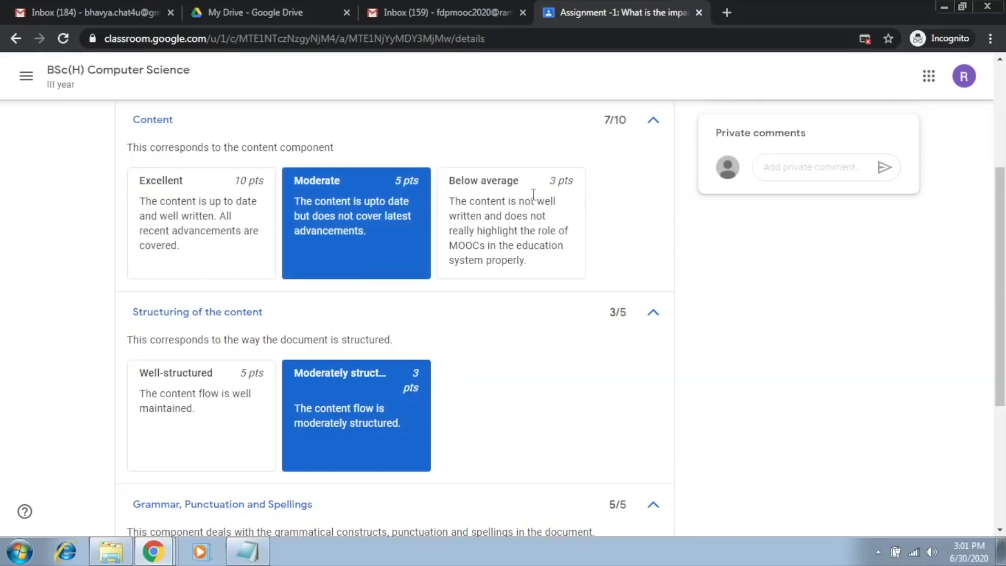
left_click_drag(1004, 272, 1005, 357)
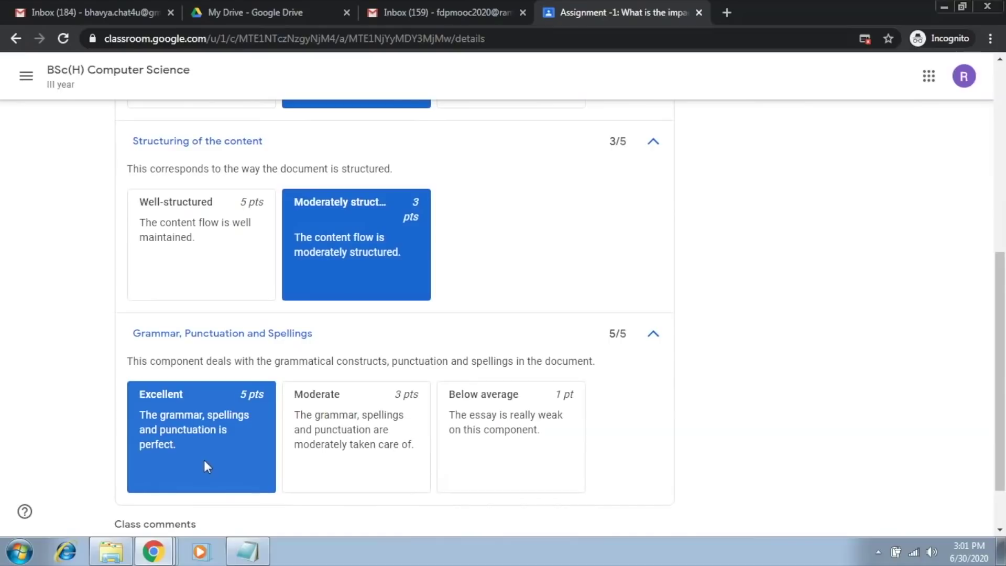
left_click_drag(1004, 388, 1005, 199)
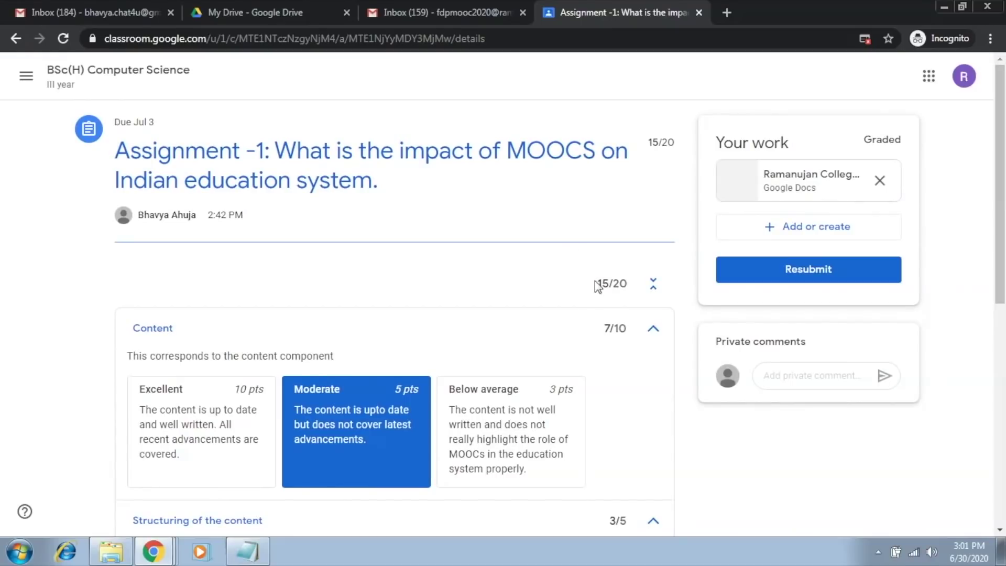
- Switch back to the teacher's grading view and dismiss the recording popup
key("alt+Tab")
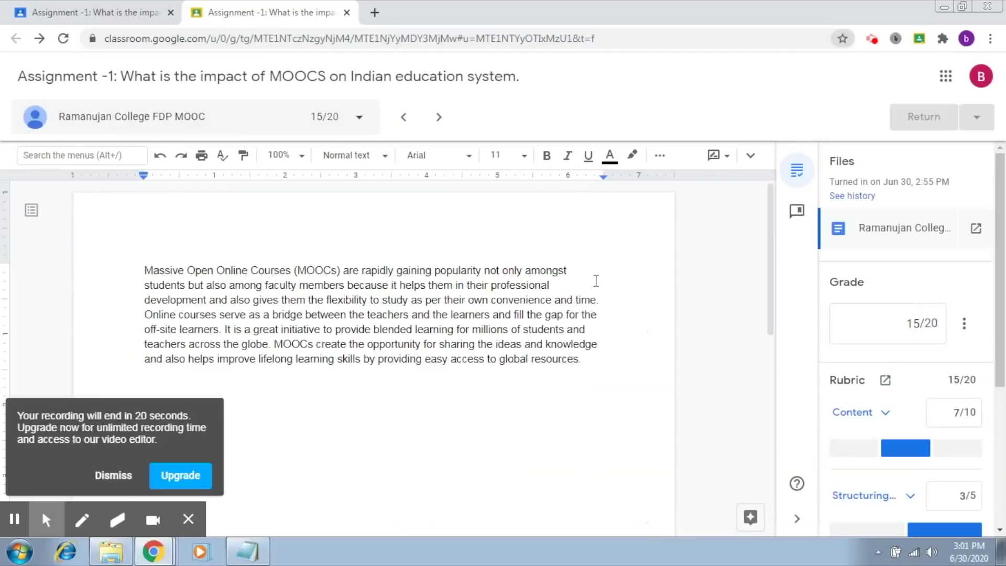
left_click(102, 475)
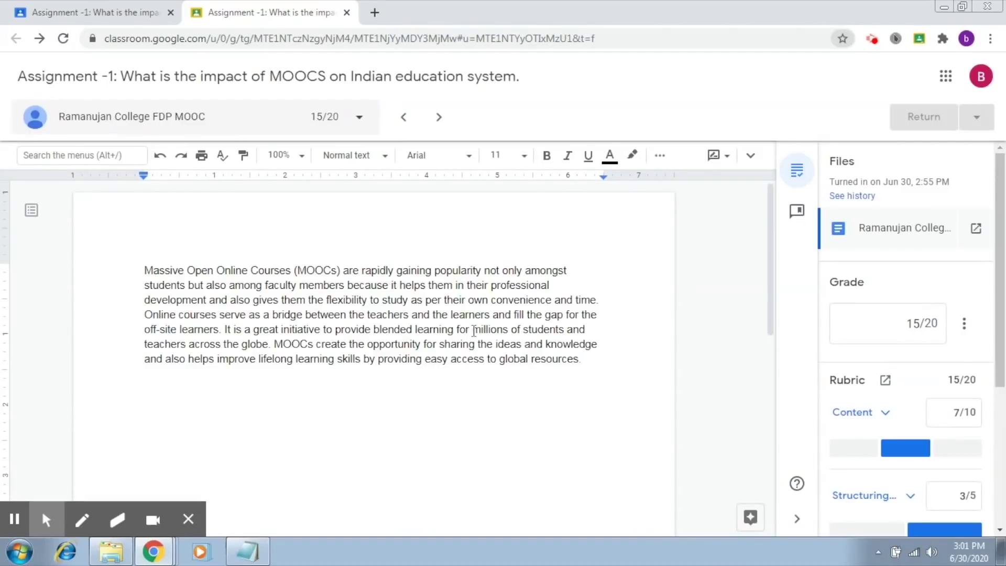